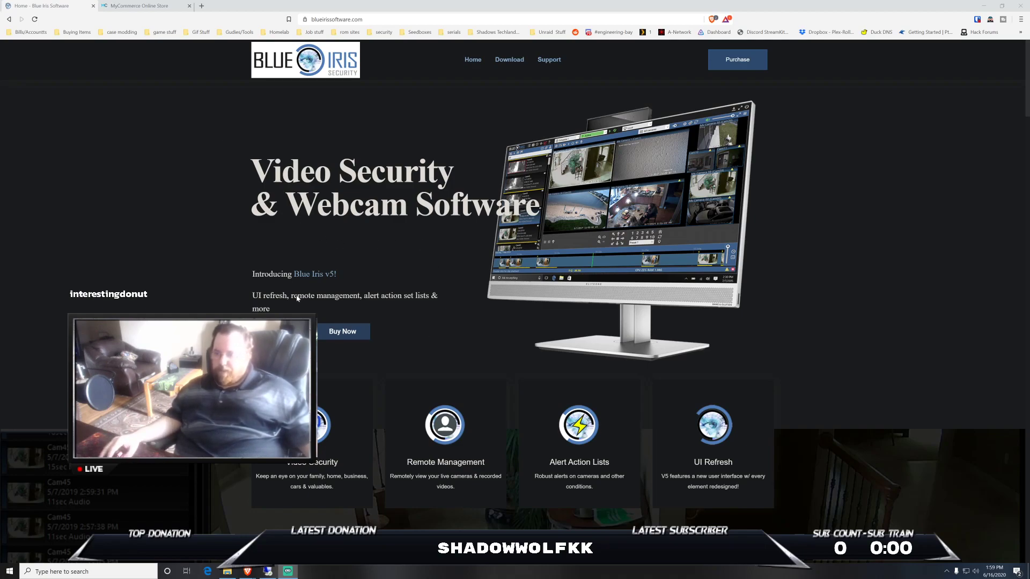
pyautogui.click(139, 6)
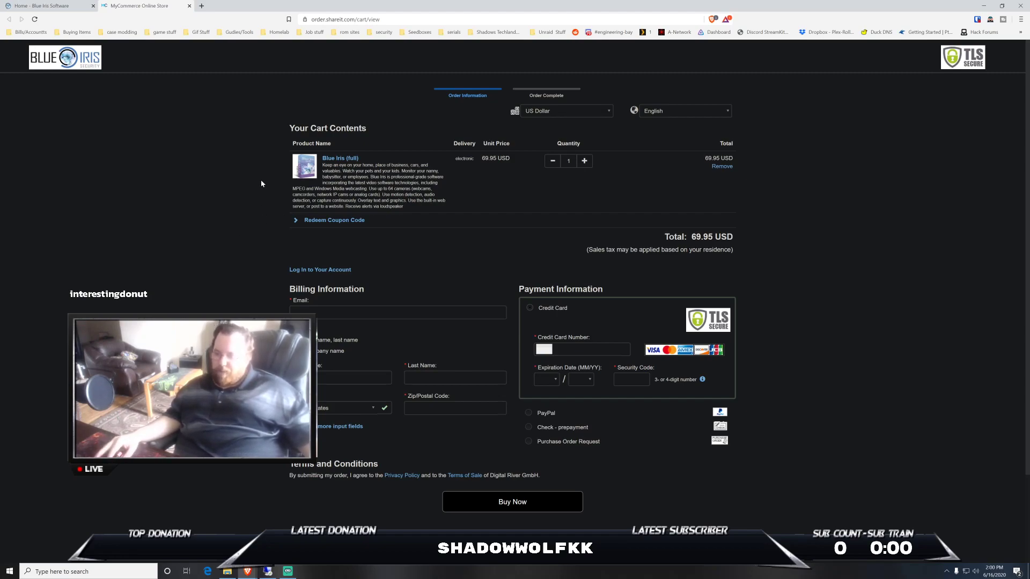
pyautogui.click(46, 6)
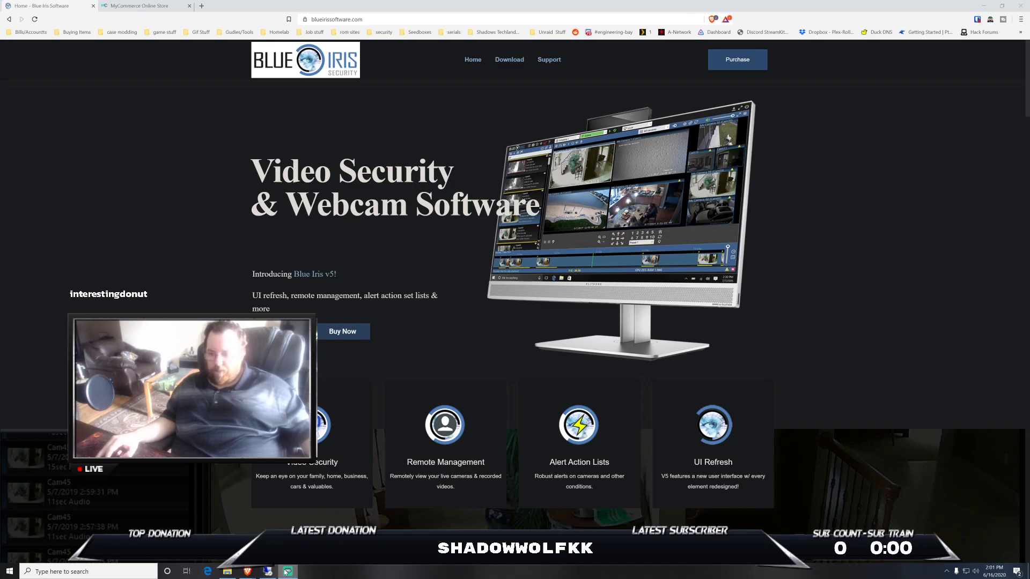
# Step: Restore the Remote Desktop session and maximize the Blue Iris console showing the kitchen and hall cameras
pyautogui.moveTo(275, 575)
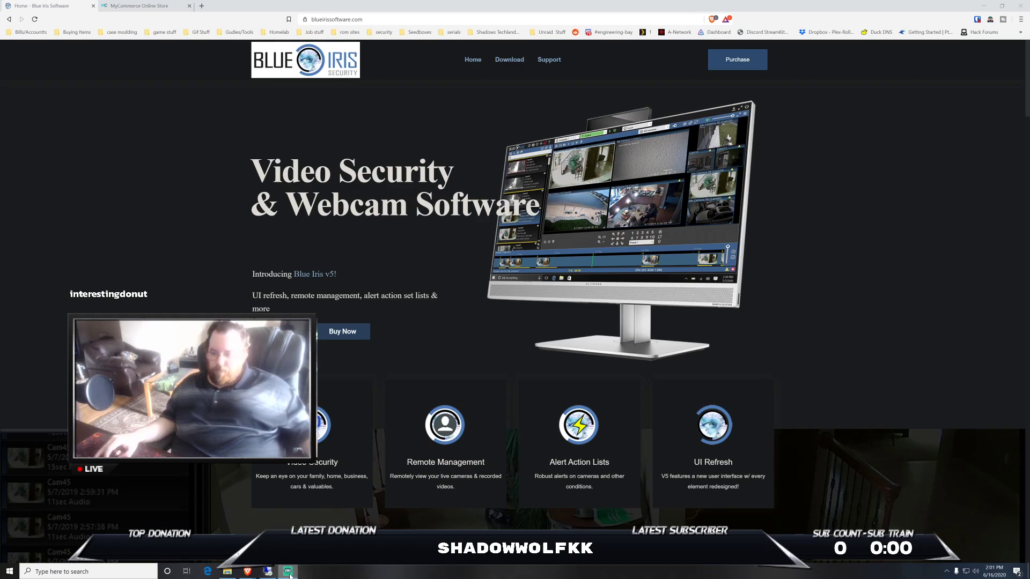
pyautogui.click(267, 571)
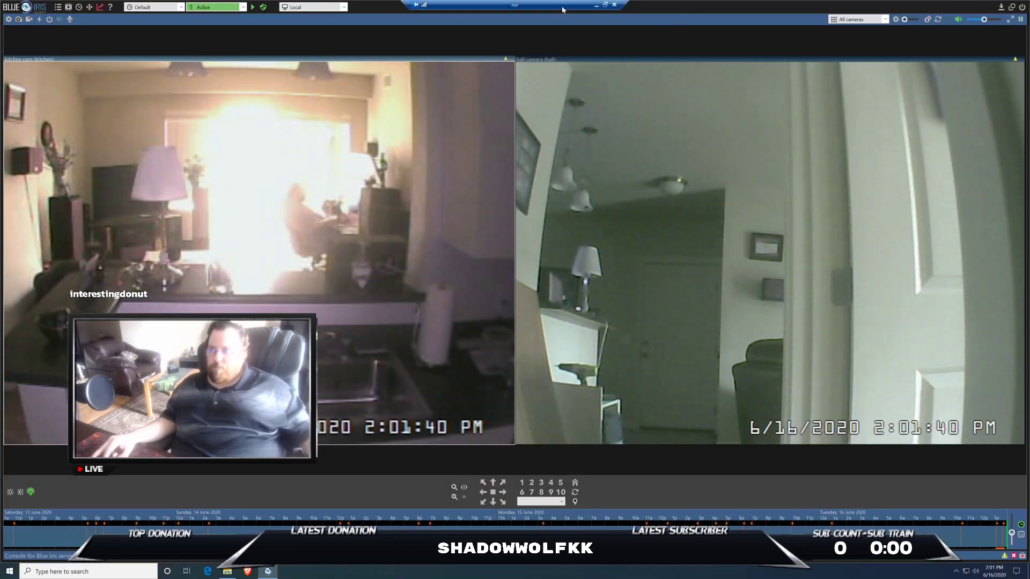
pyautogui.click(597, 5)
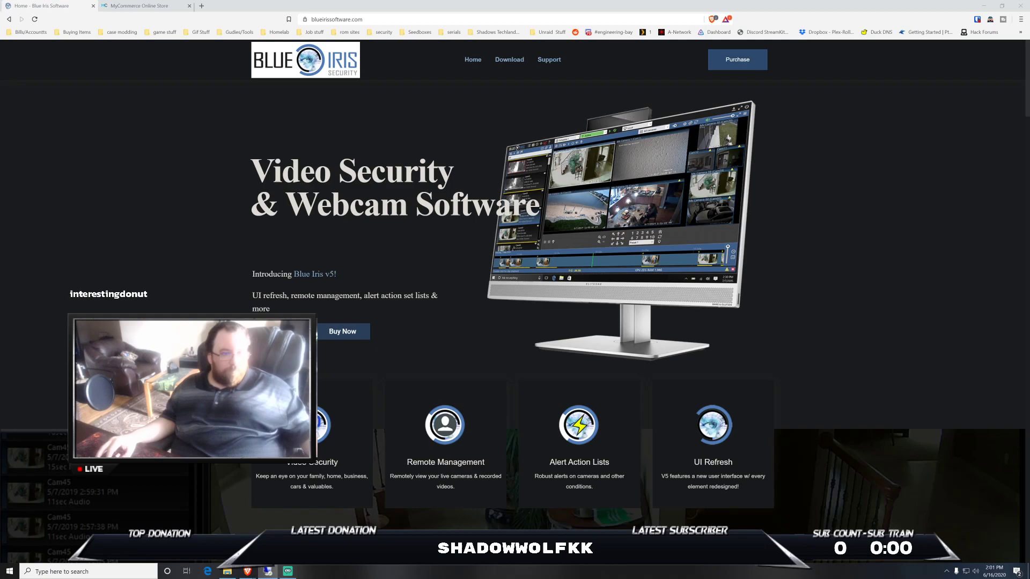
pyautogui.hotkey('alt', 'Tab')
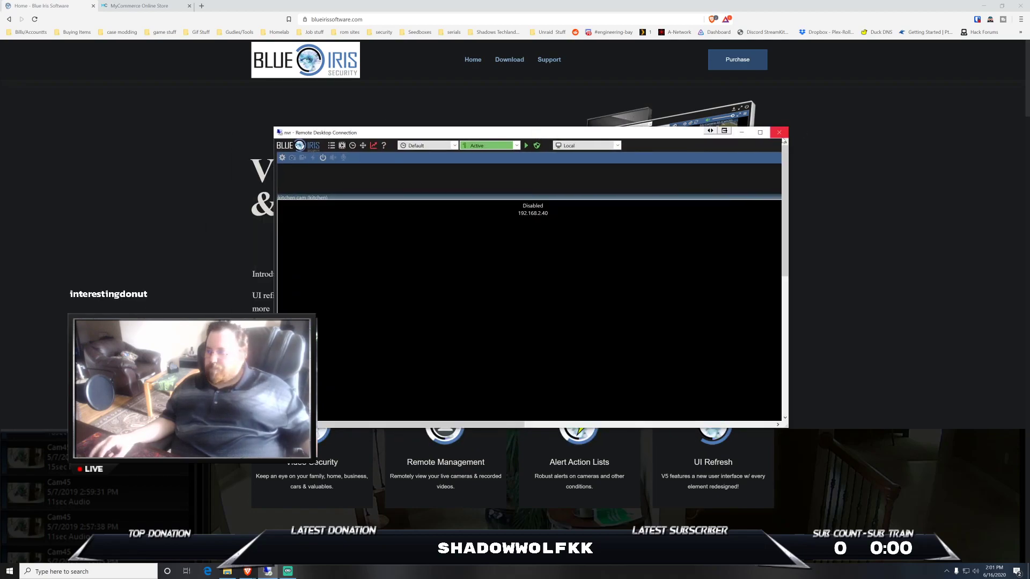
pyautogui.click(760, 132)
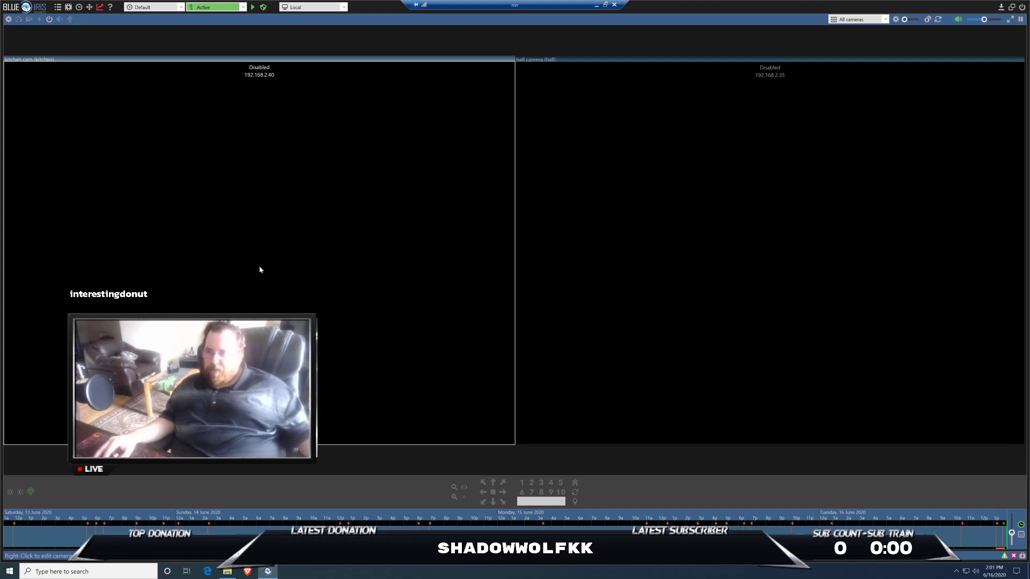
# Step: Select the kitchen cam tile and open its camera properties on the General tab
pyautogui.click(885, 229)
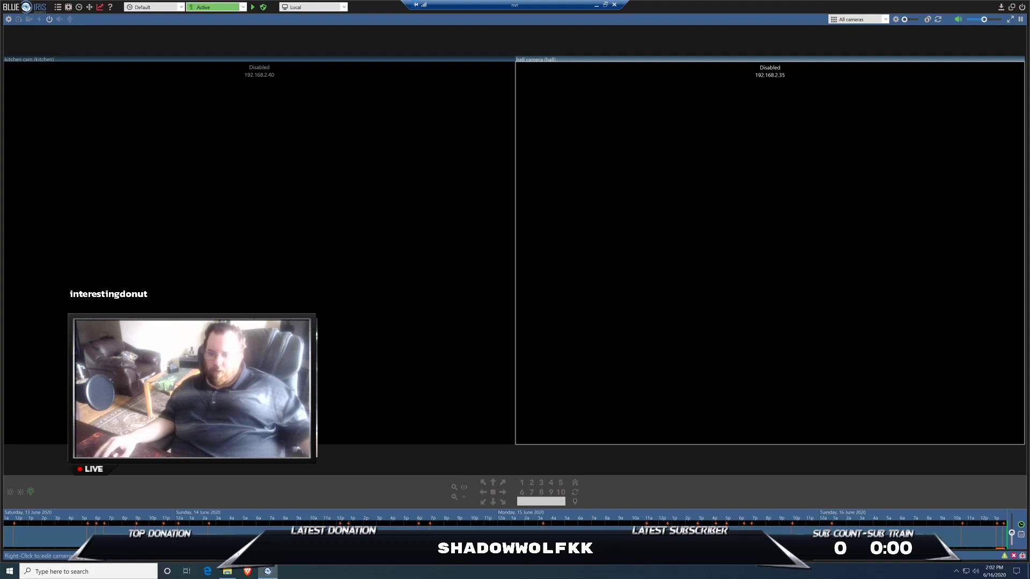
pyautogui.click(154, 184)
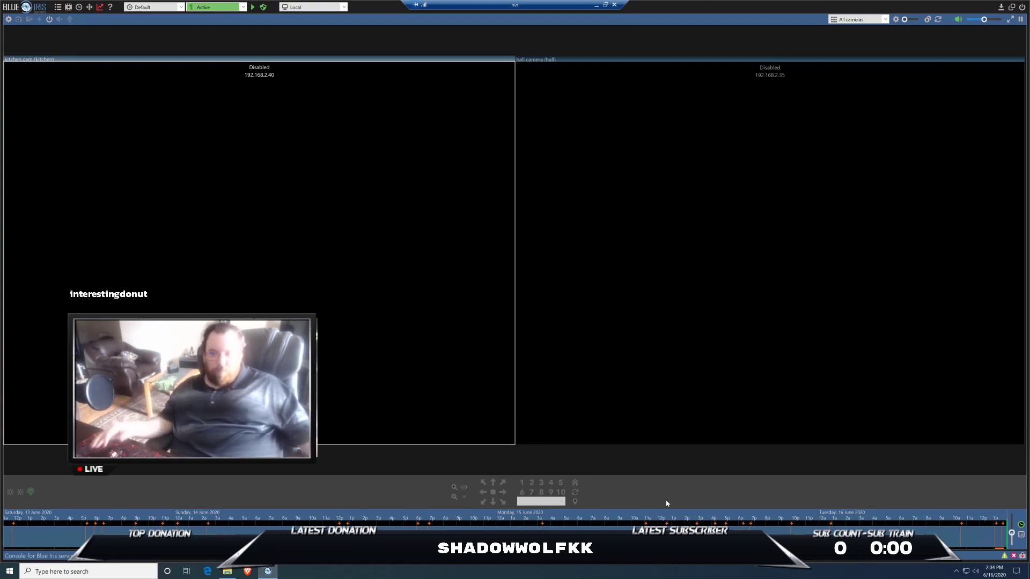
pyautogui.click(14, 22)
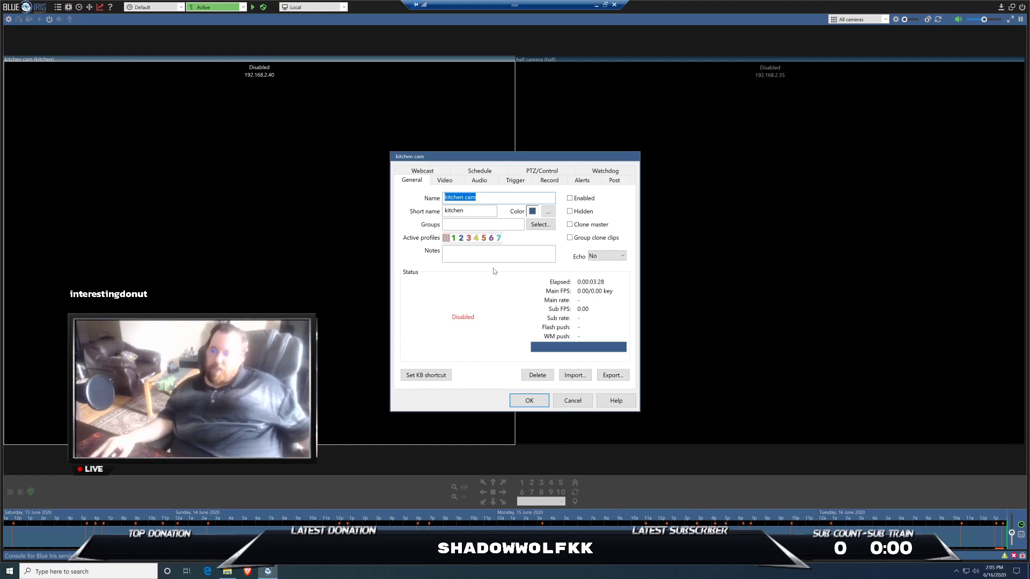
# Step: Cancel the kitchen cam properties, reopen them, and cancel again without changes
pyautogui.click(572, 400)
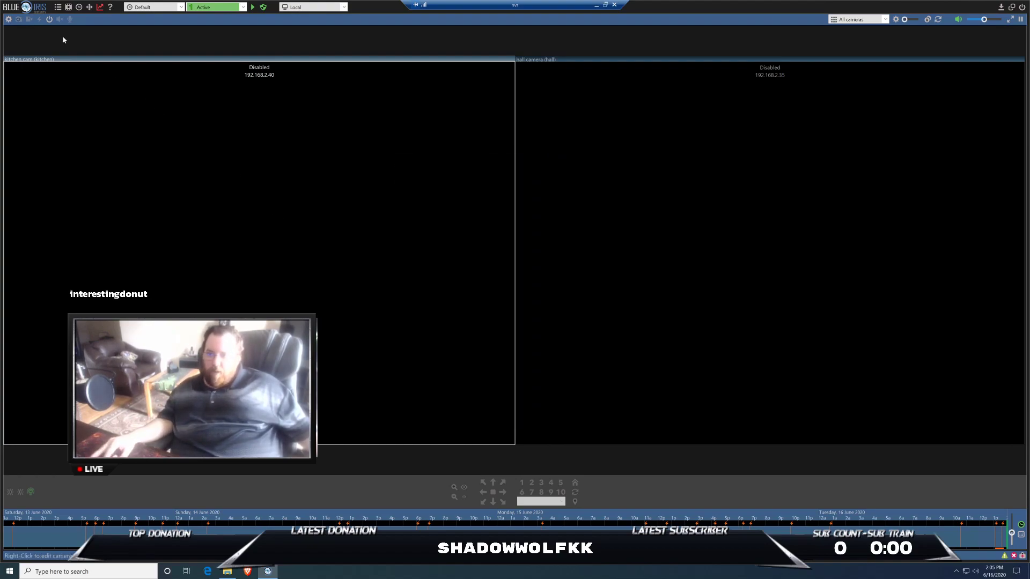
pyautogui.click(9, 19)
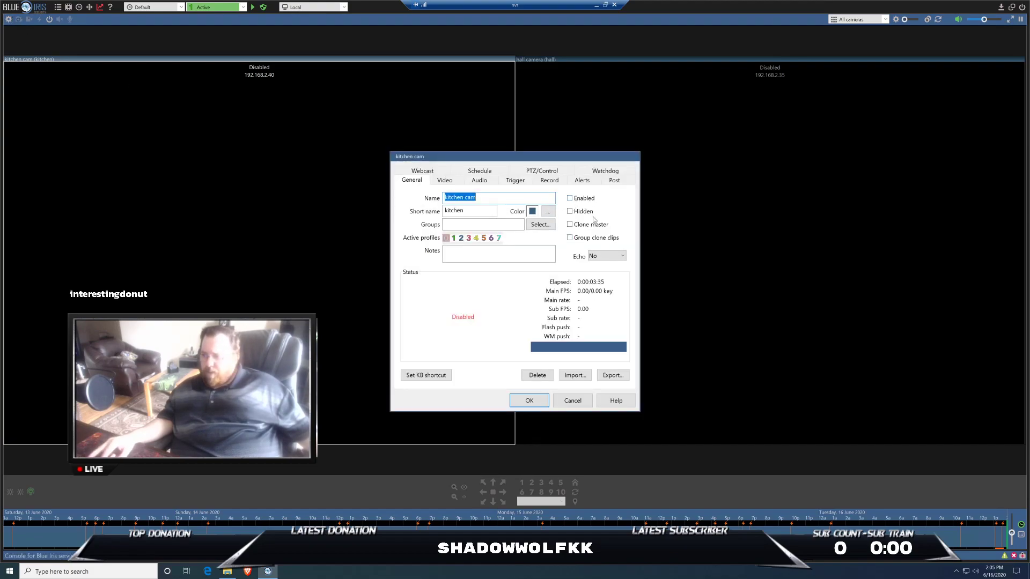
pyautogui.click(572, 400)
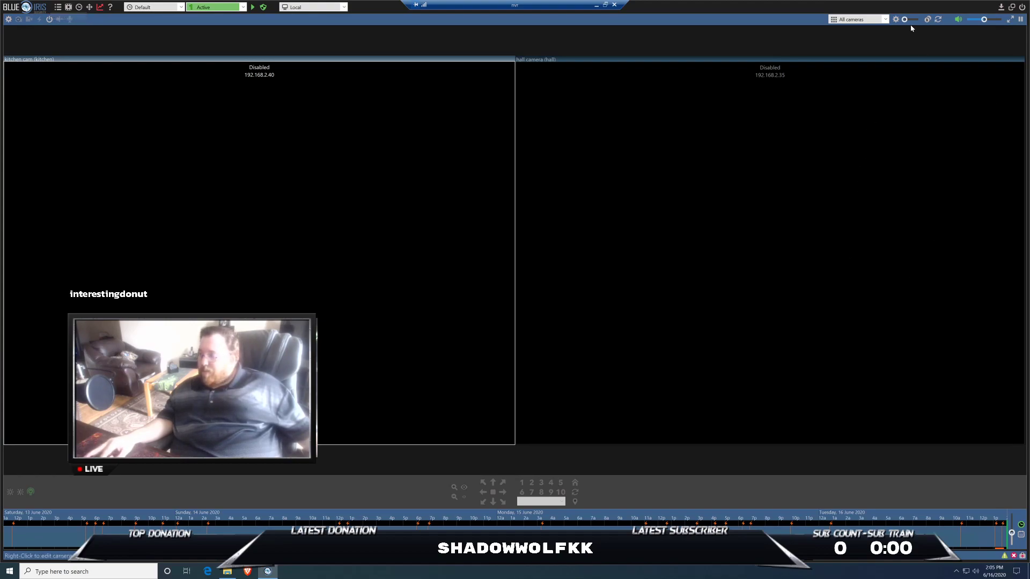
# Step: Open the All cameras group settings, cancel them unchanged, and bring up the main menu
pyautogui.click(896, 19)
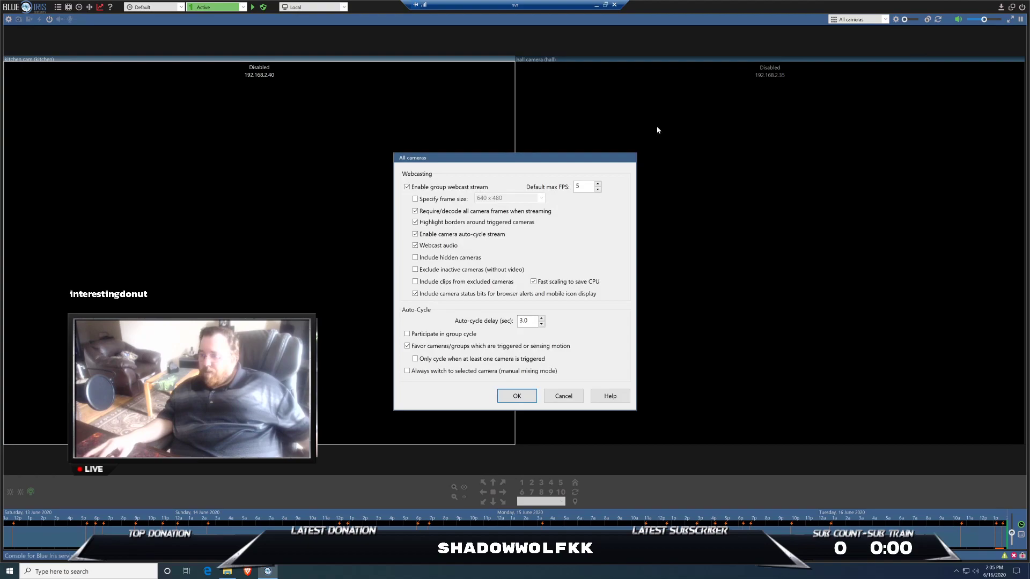
pyautogui.click(580, 394)
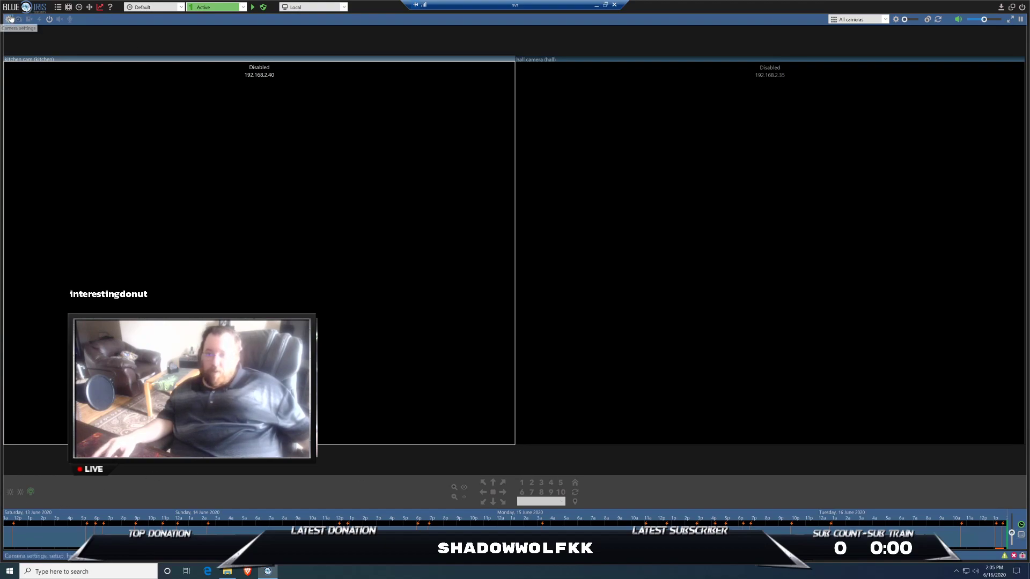
pyautogui.click(58, 8)
# Step: Open global Settings and browse the Clips and archiving, Users, Web server, Startup and Other pages
pyautogui.click(81, 12)
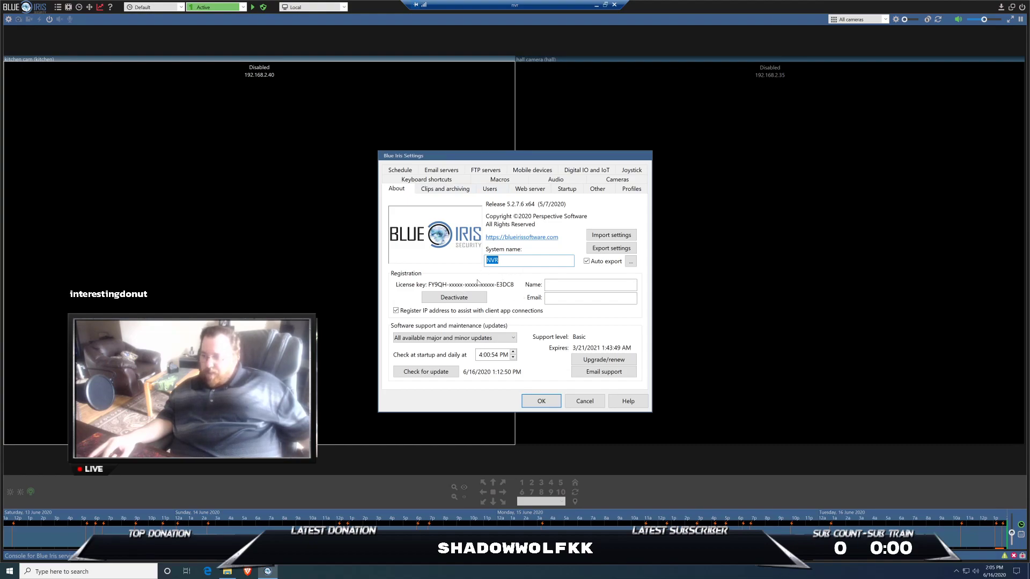
pyautogui.click(454, 189)
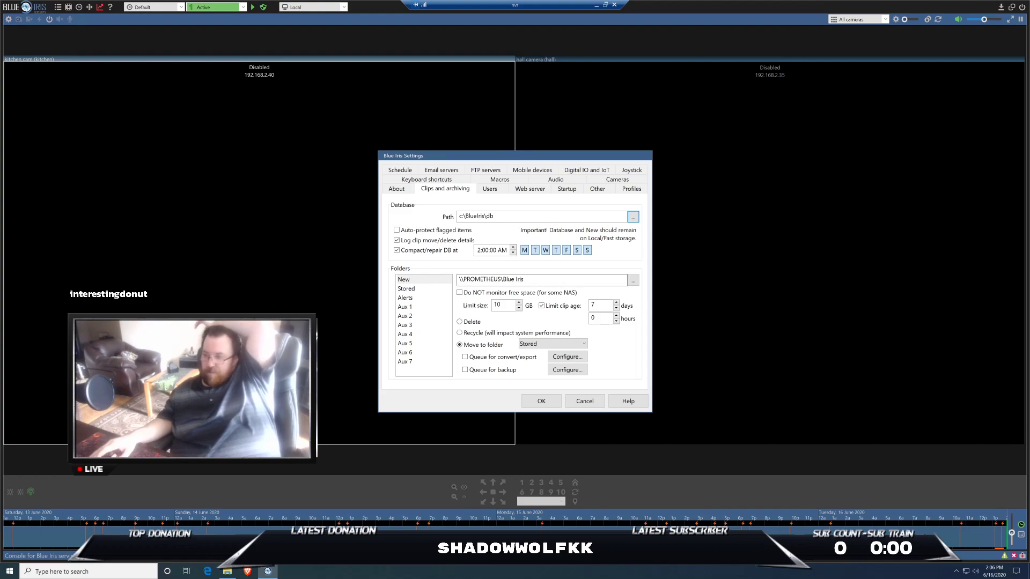
pyautogui.click(495, 190)
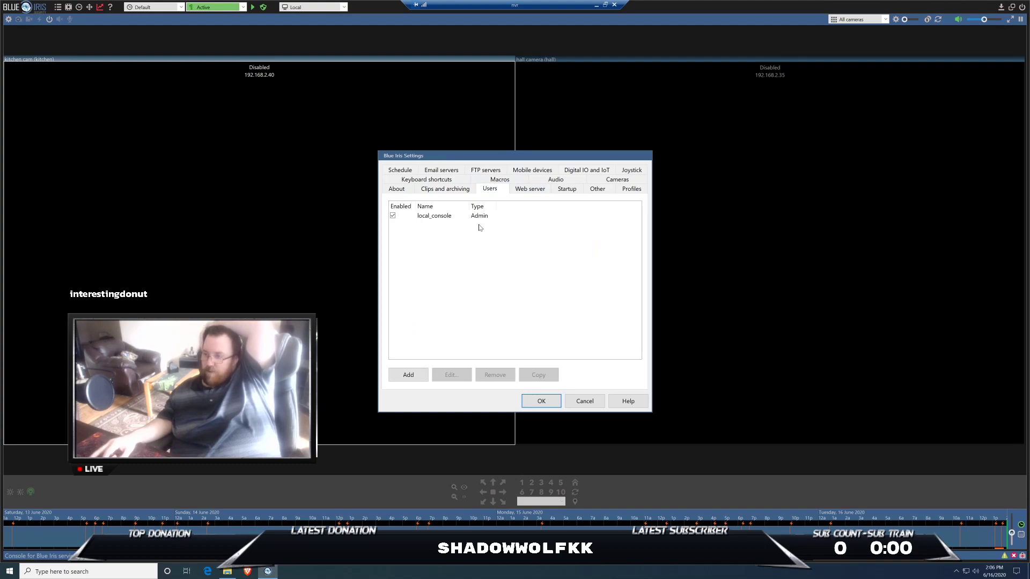
pyautogui.click(529, 191)
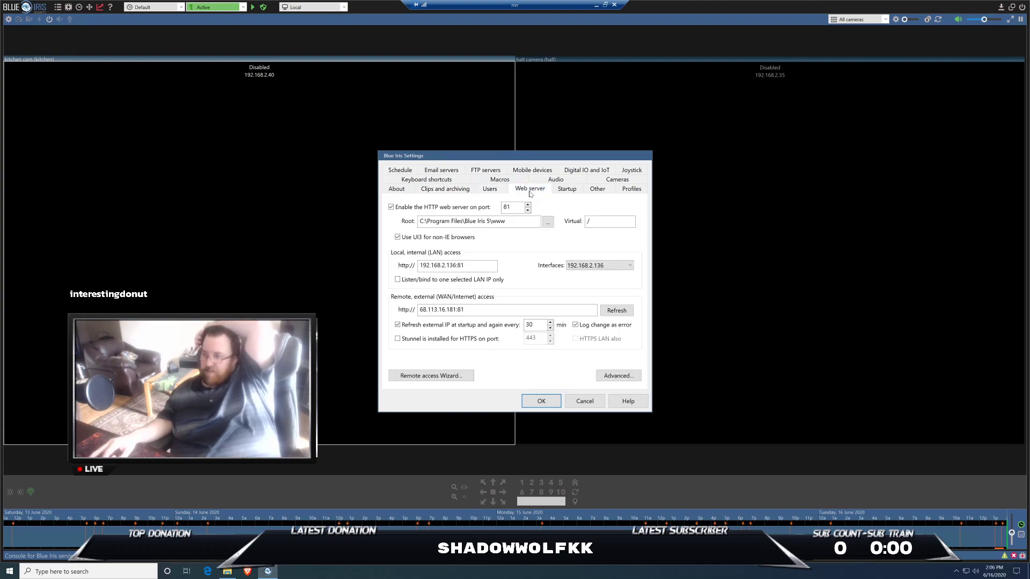
pyautogui.click(571, 189)
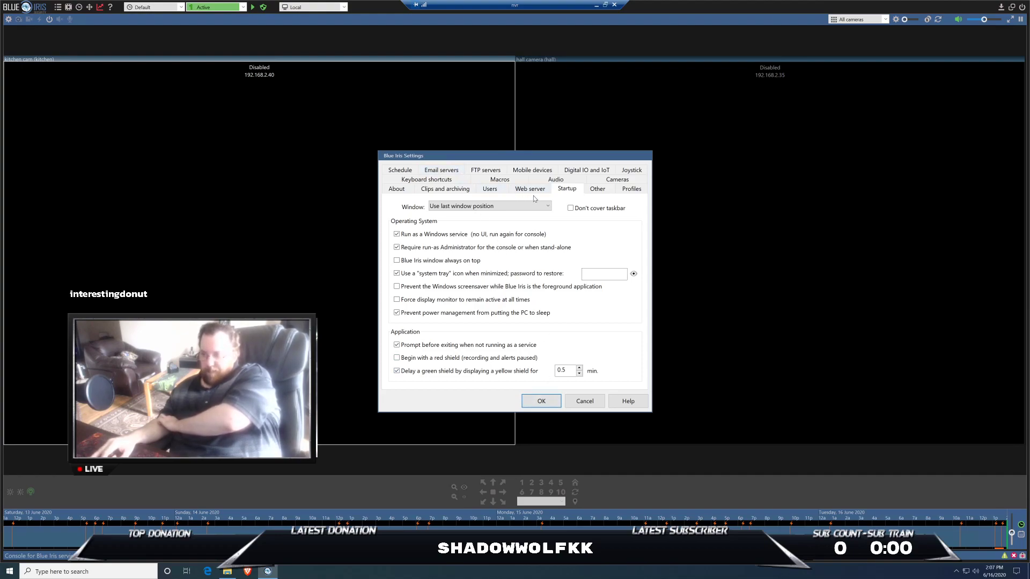
pyautogui.click(598, 190)
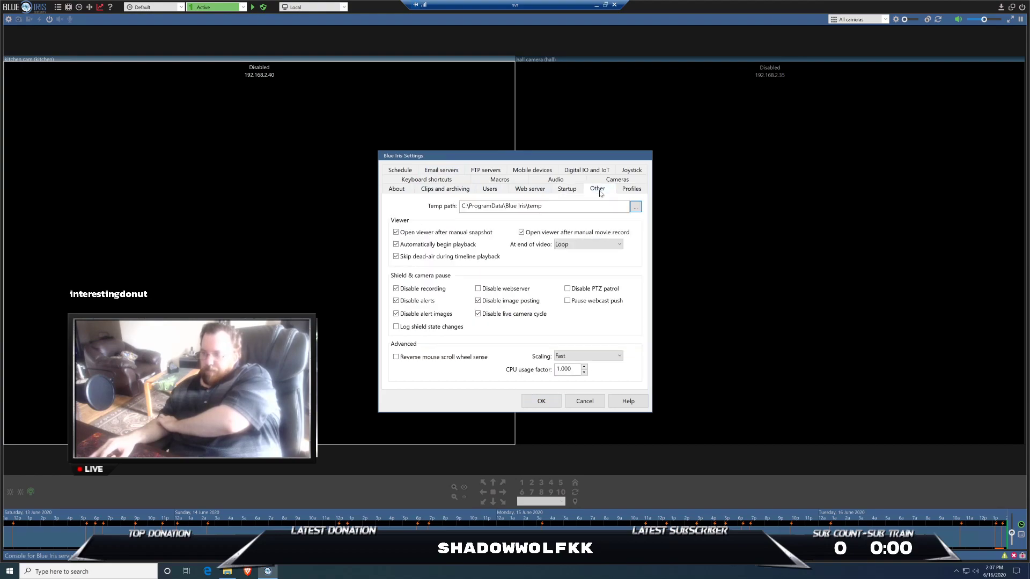
# Step: Browse the Profiles, Schedule, Email servers, FTP servers and Mobile devices pages in Settings
pyautogui.click(629, 190)
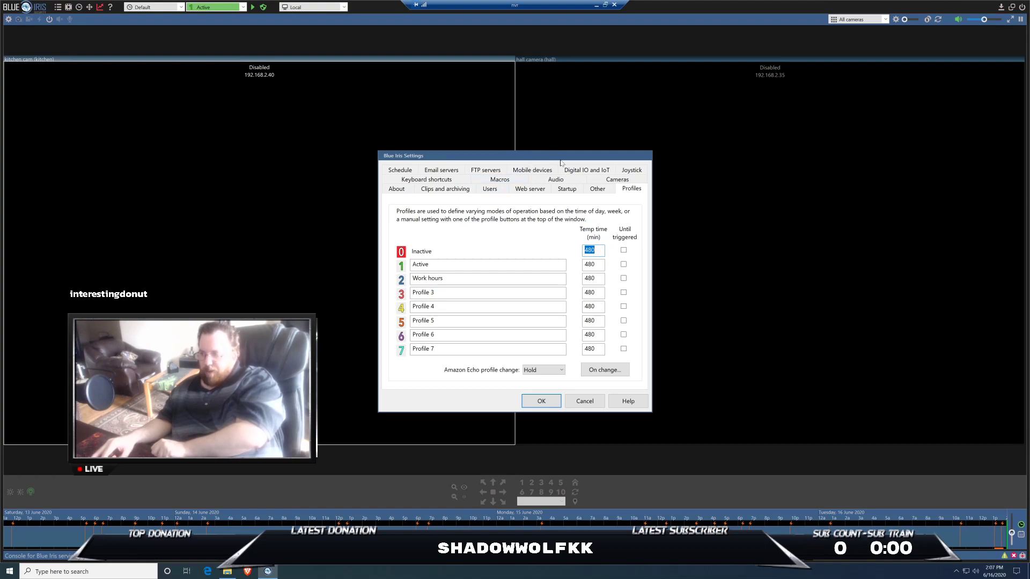
pyautogui.click(406, 171)
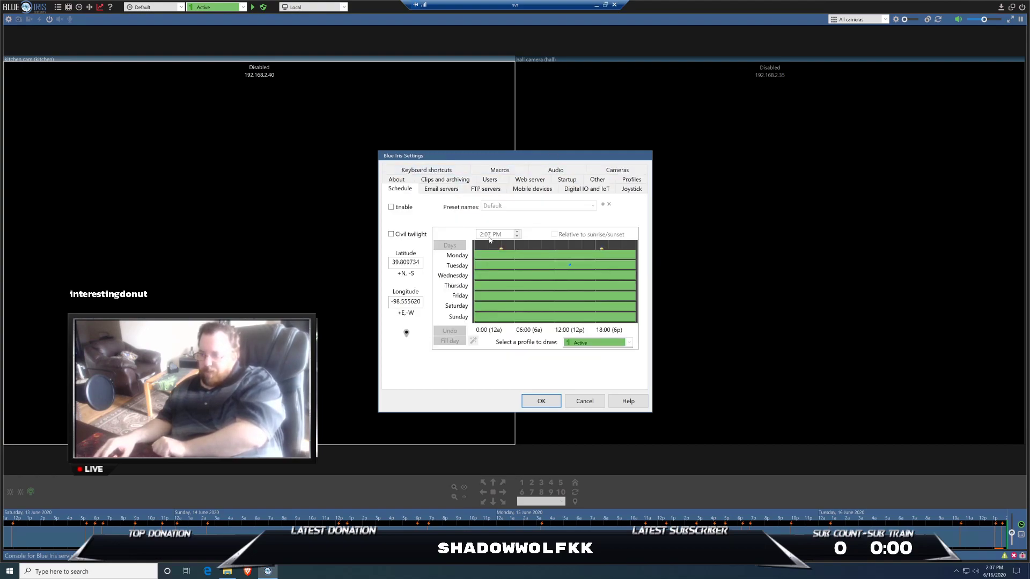
pyautogui.click(454, 189)
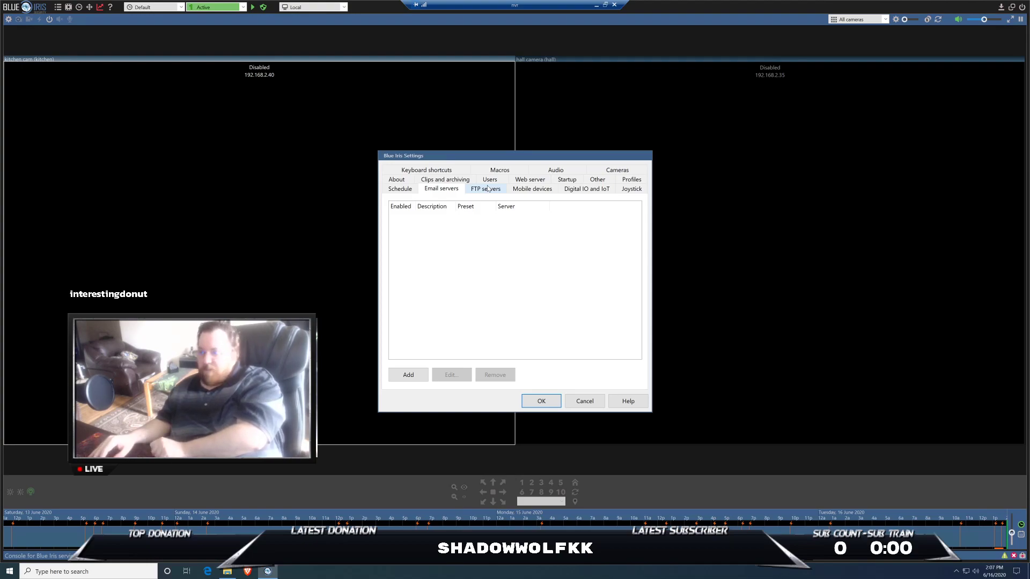
pyautogui.click(487, 188)
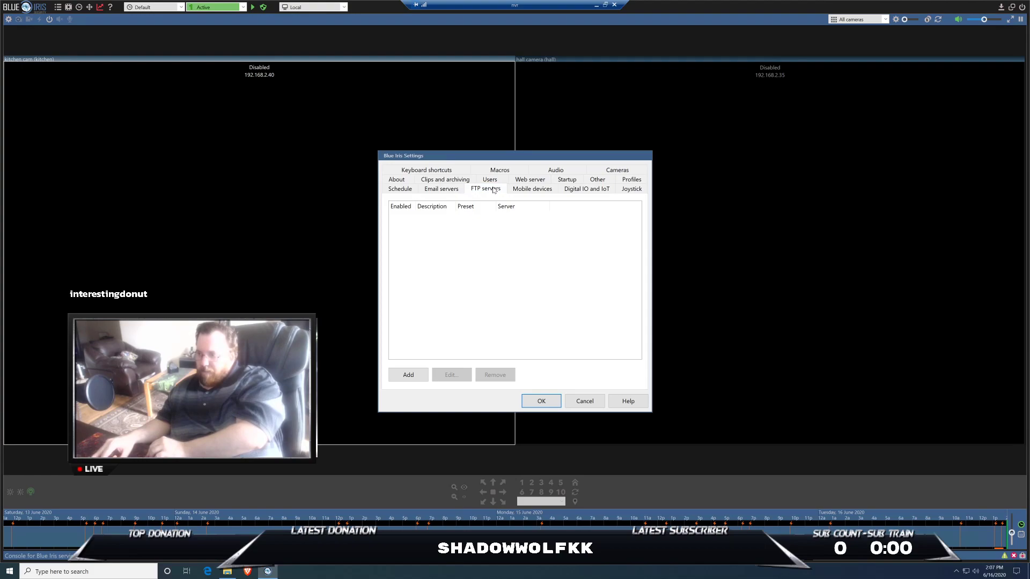
pyautogui.click(532, 189)
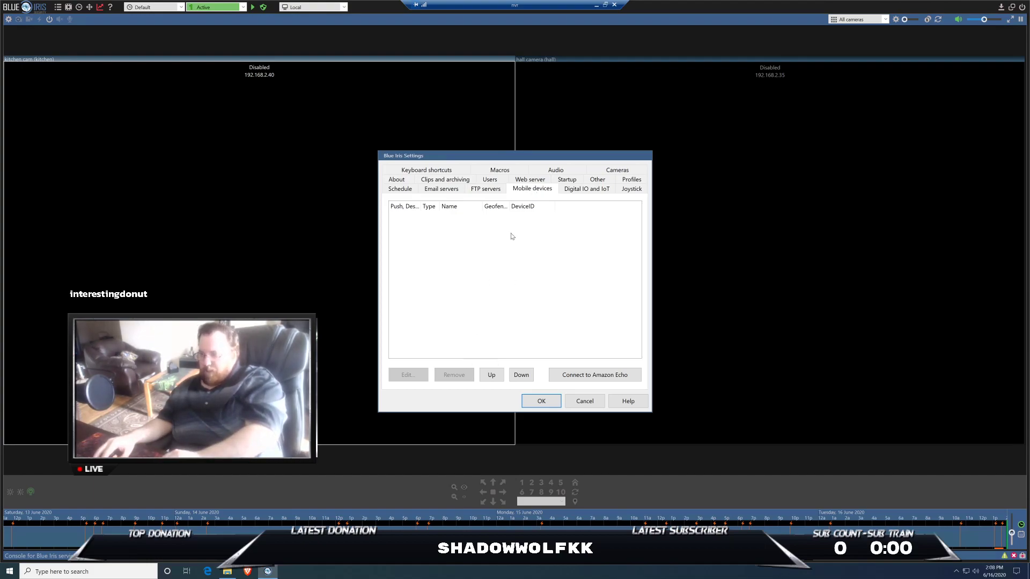
# Step: Browse the Digital IO and IoT, Joystick, Macros, Audio and Cameras pages, then close Settings unsaved
pyautogui.click(606, 191)
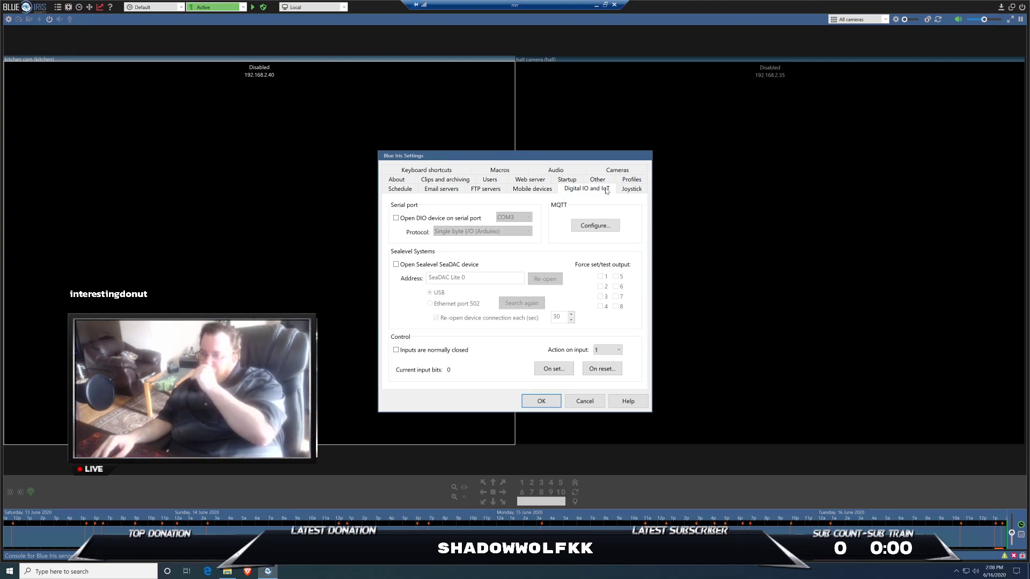
pyautogui.click(628, 190)
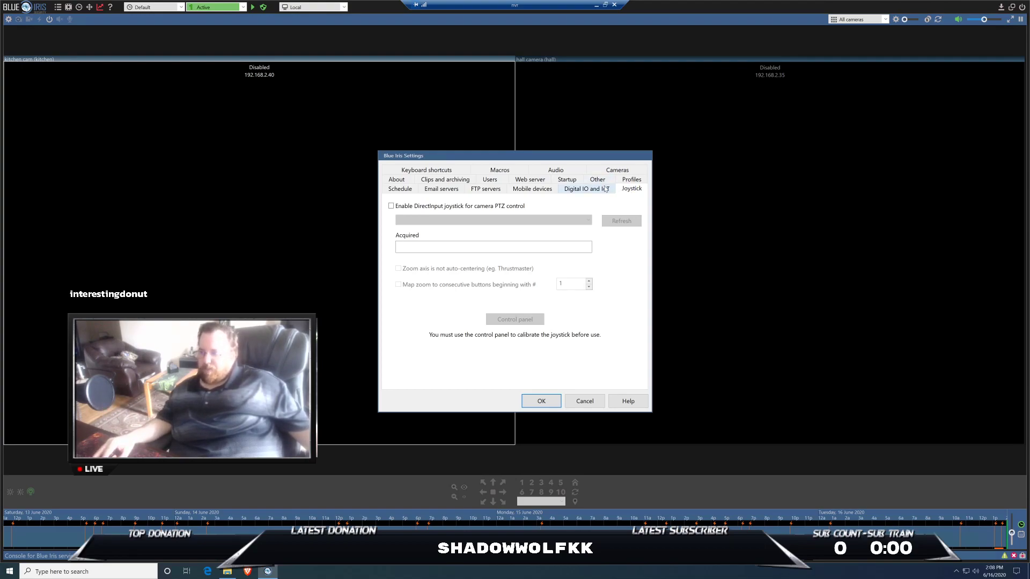
pyautogui.click(501, 170)
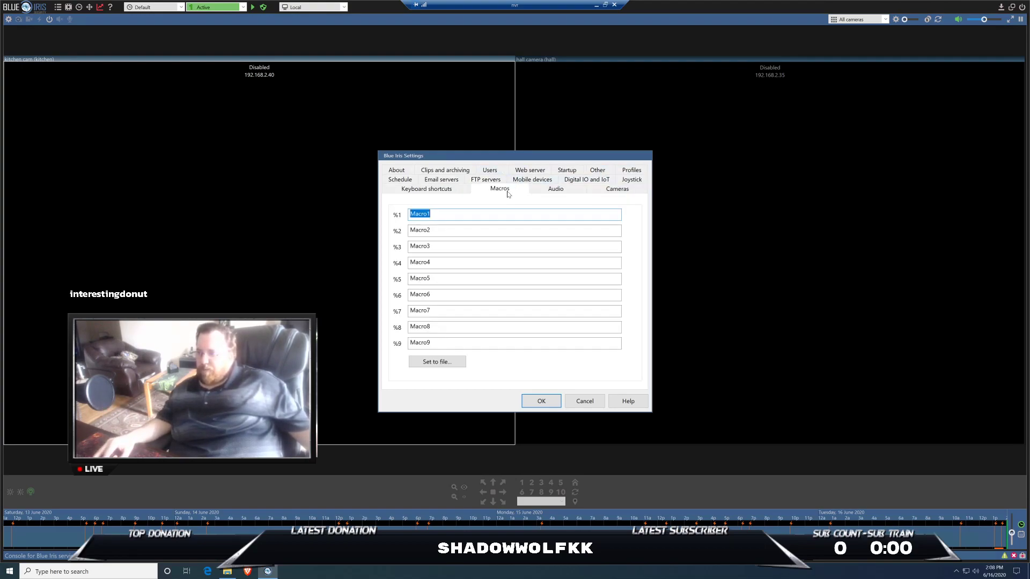
pyautogui.click(556, 188)
pyautogui.click(607, 192)
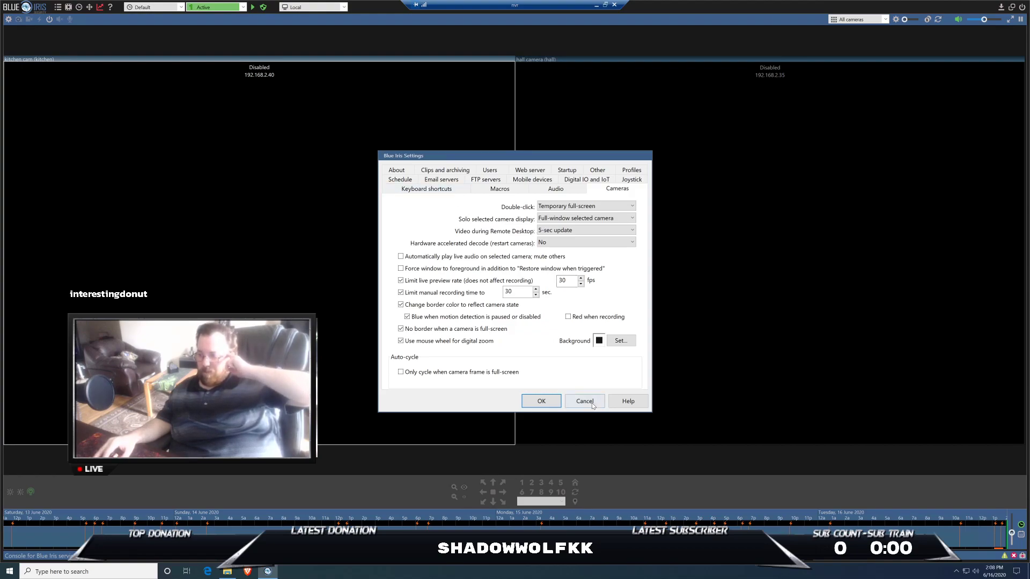
pyautogui.click(541, 401)
# Step: Select the hall camera frame and open its camera properties on the General tab
pyautogui.rightClick(293, 42)
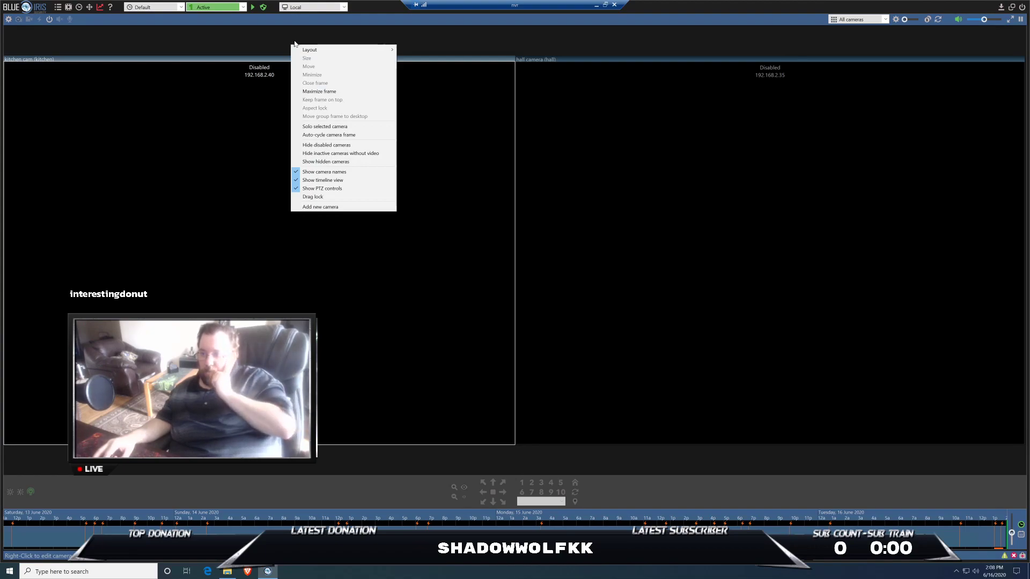
pyautogui.click(630, 224)
pyautogui.rightClick(173, 299)
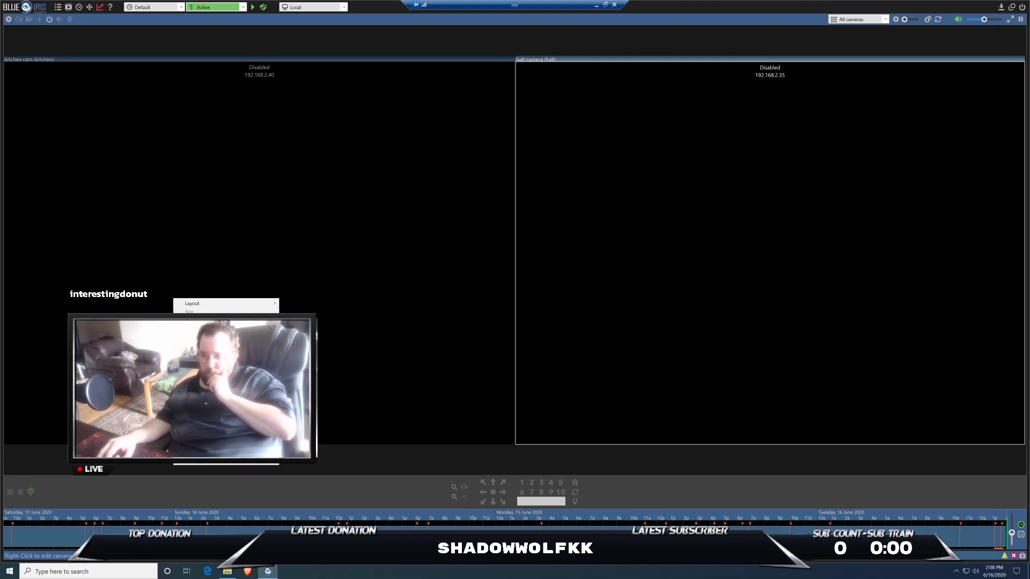
pyautogui.click(8, 20)
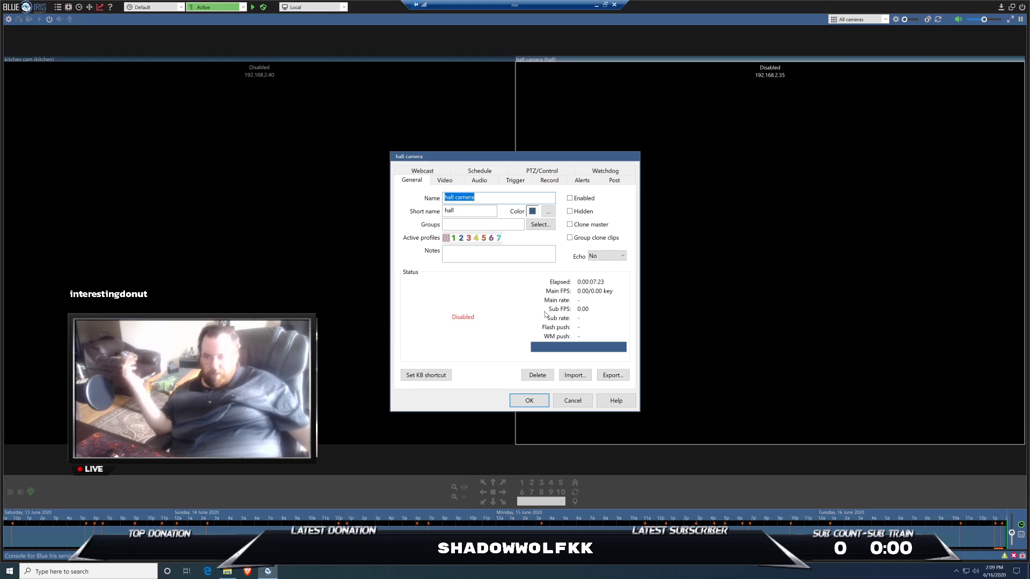
# Step: Review the hall camera's Video and Audio tabs, then cancel without changes
pyautogui.click(447, 182)
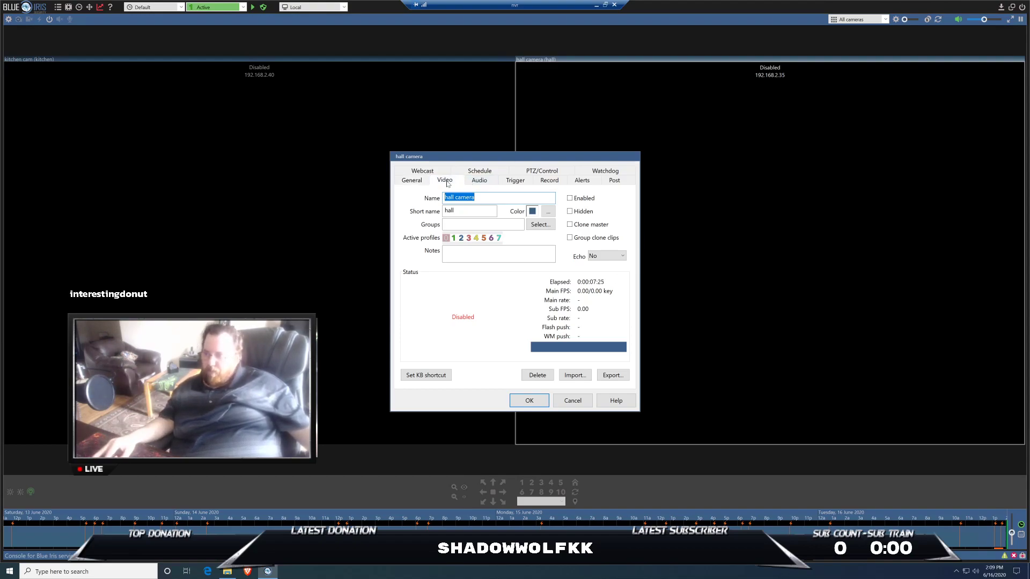
pyautogui.click(487, 182)
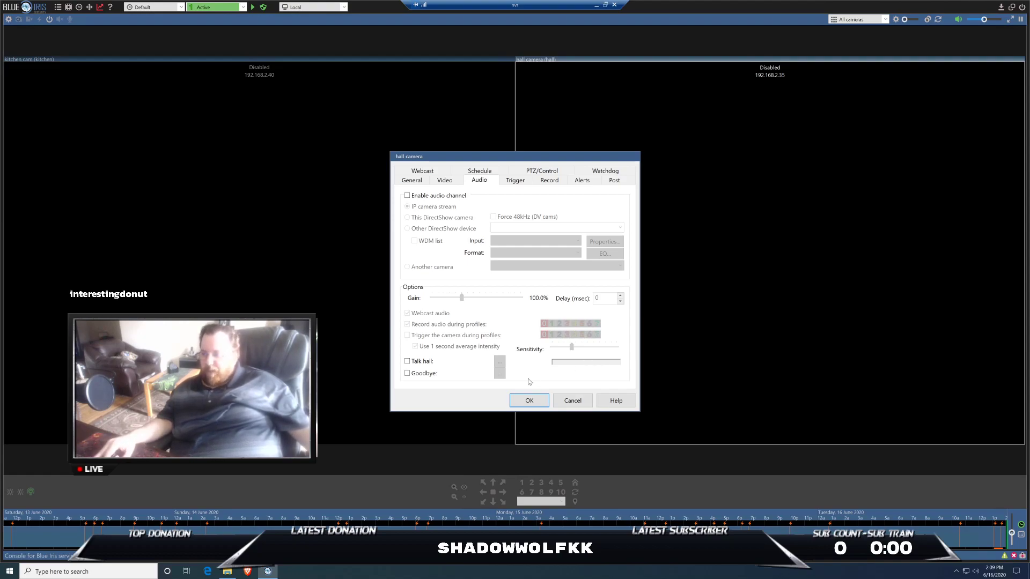
pyautogui.click(567, 402)
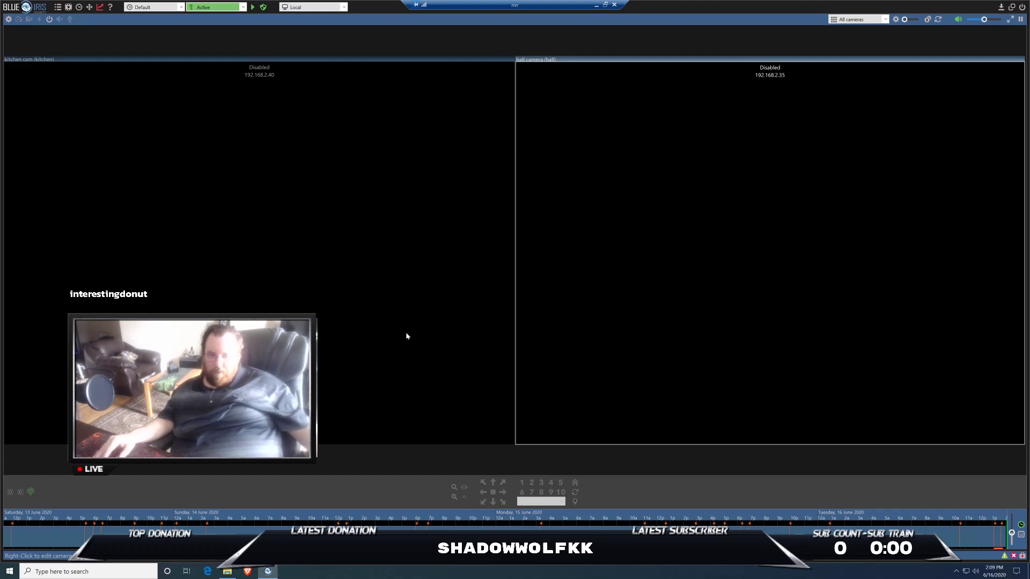